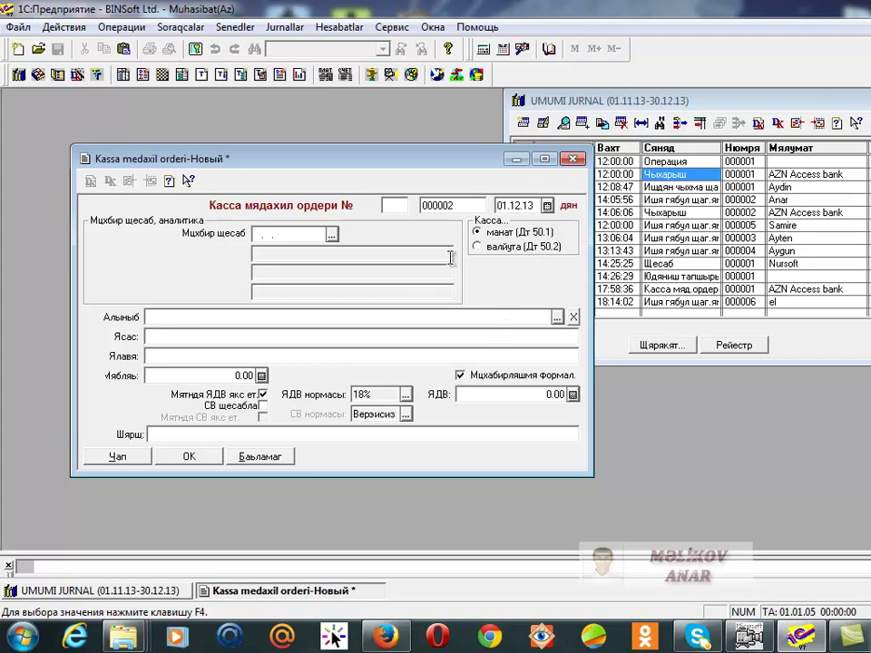
Set the cash receipt order's corresponding account to 71.1 and choose the employee with the position Mudir from the Ofis group.
click(291, 234)
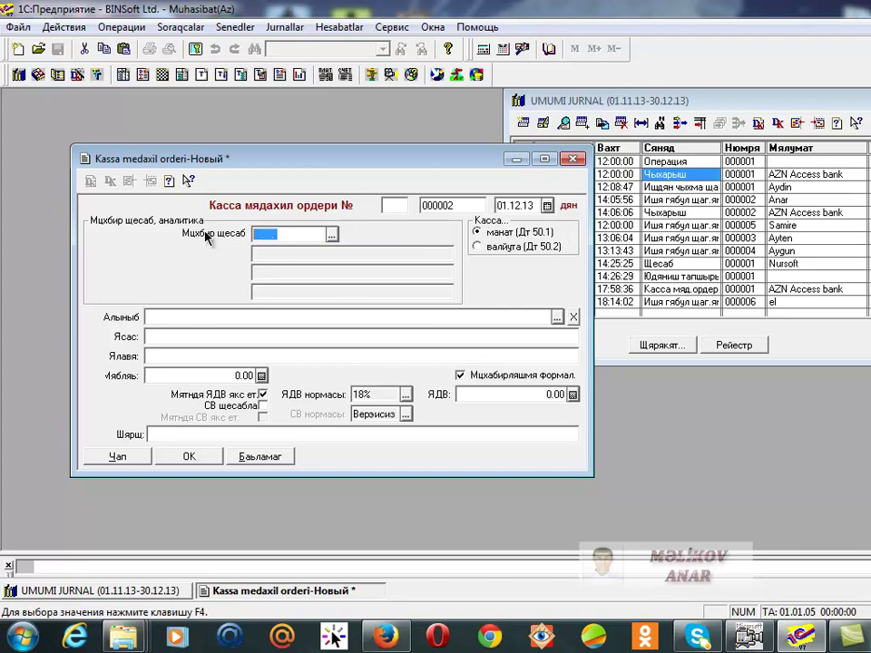
text(71.1 .)
key(Return)
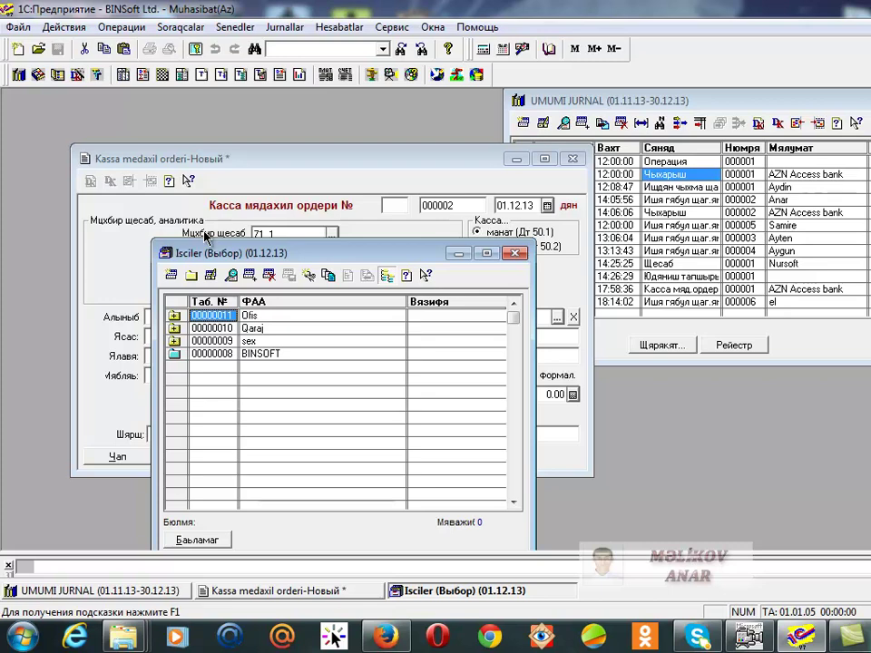
key(Return)
key(Down)
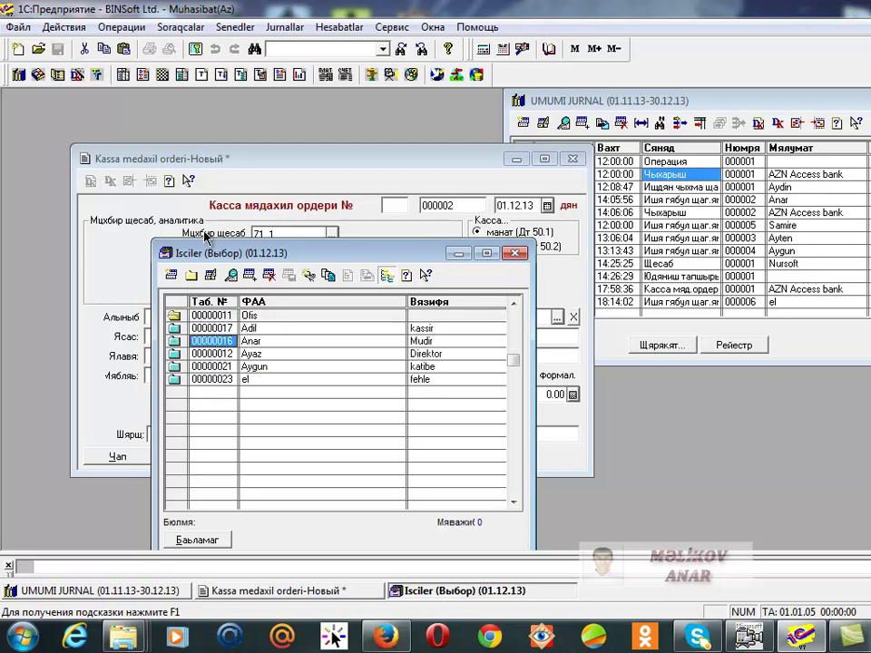
key(Return)
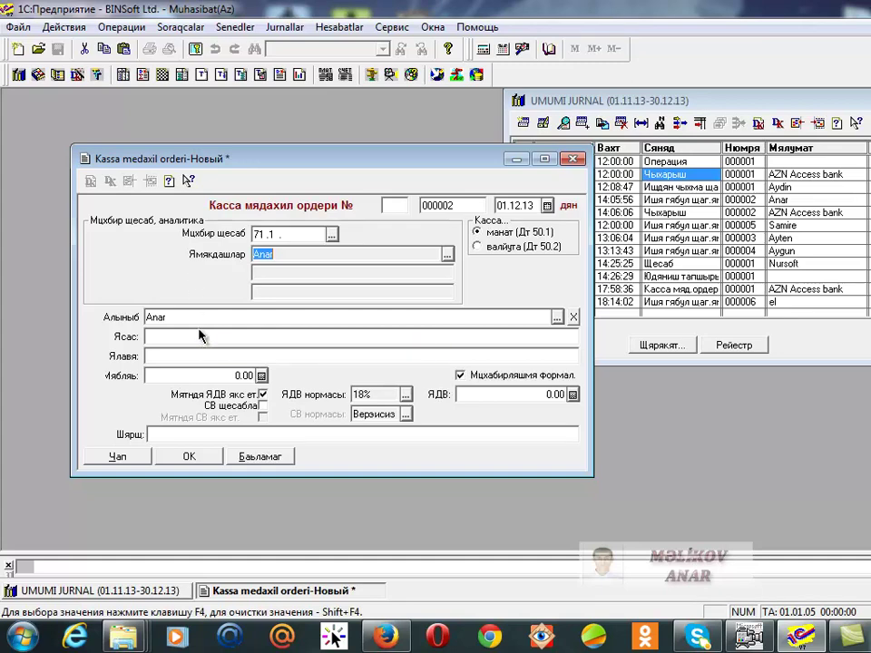
Enter "Tesisci vesaiti" as the basis (Ясас) of the cash receipt order.
click(189, 336)
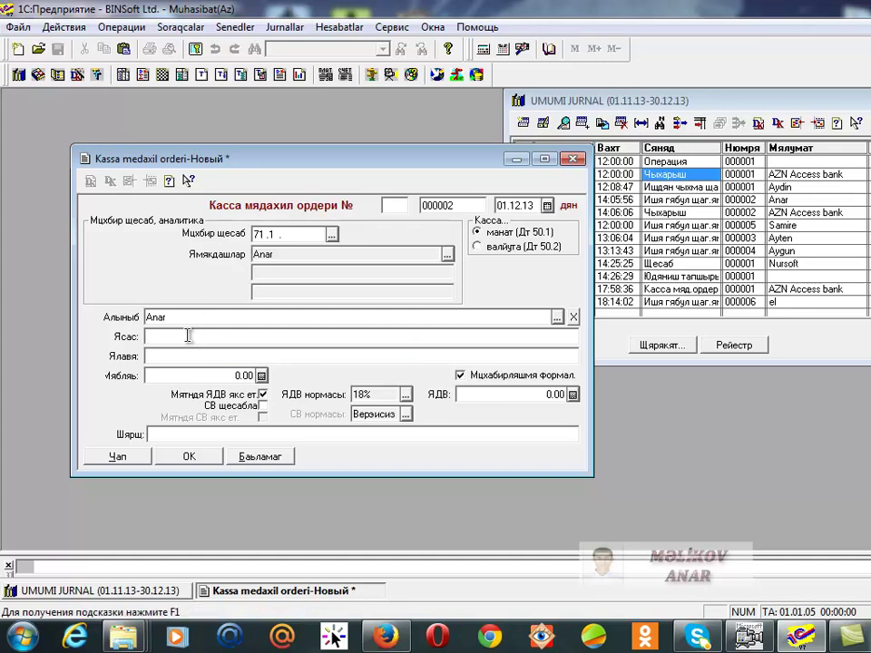
text(tesisci)
key(Home)
key(Delete)
text(T)
key(Right)
key(End)
text(vesait)
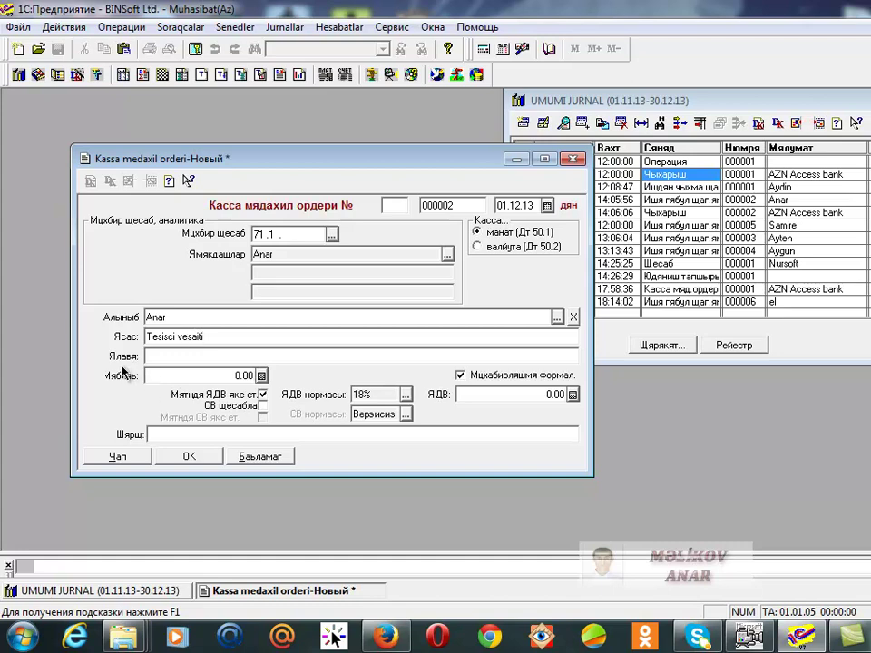
text(i)
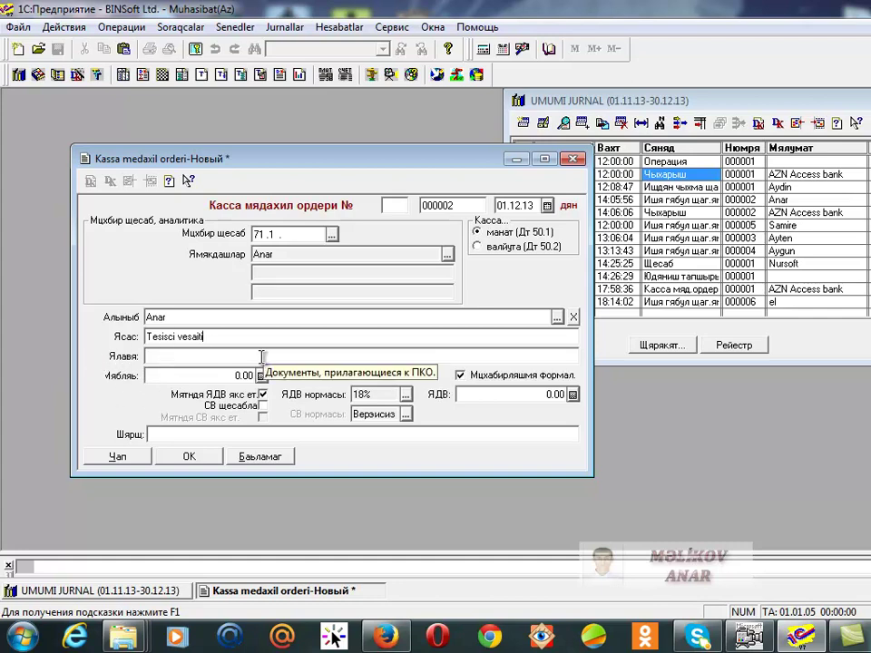
Set the order's amount to 2,000.00, then save and post the document.
click(237, 377)
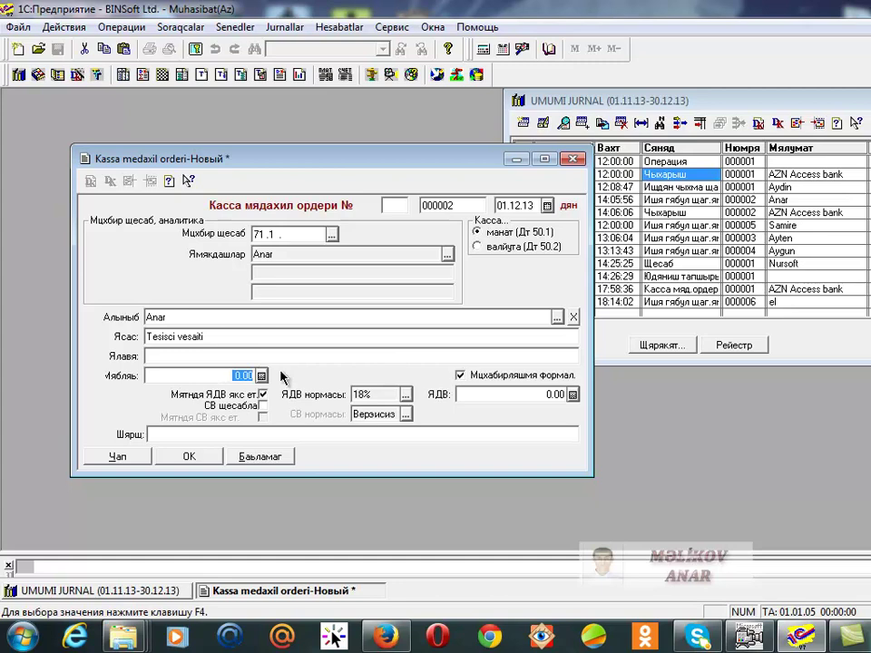
text(2,000)
key(Tab)
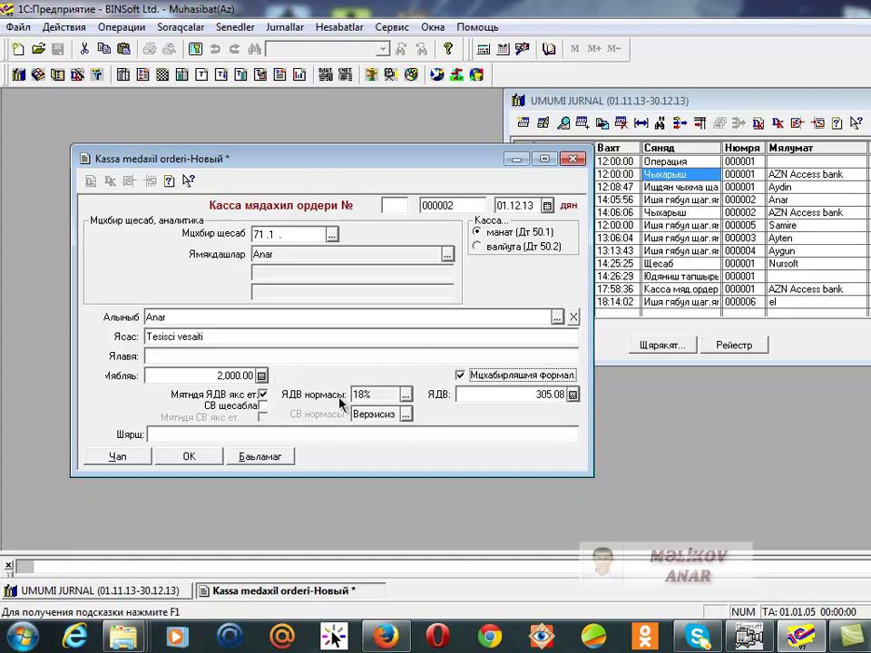
click(168, 465)
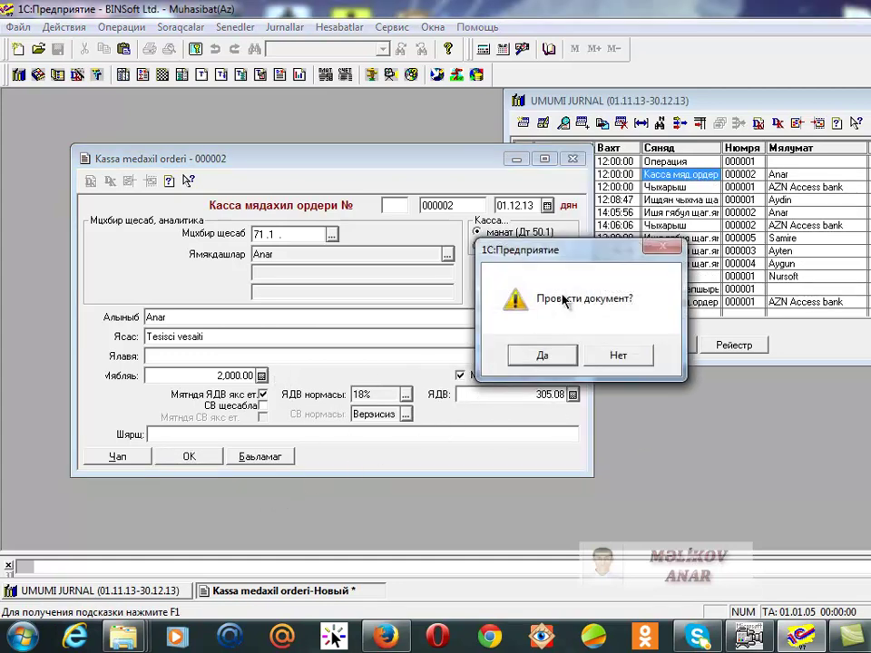
click(542, 355)
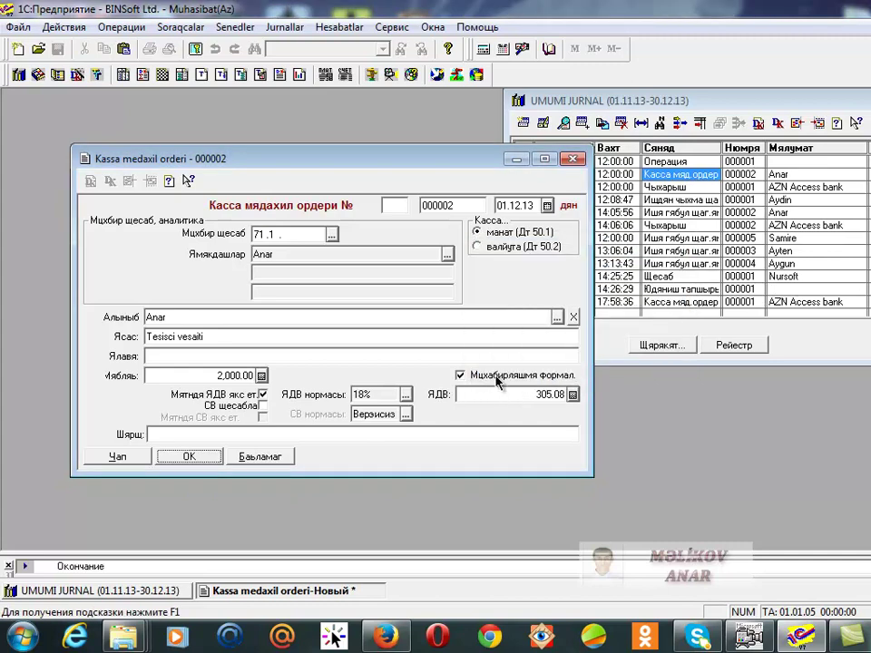
Review the saved cash receipt order of 01.12.13 from the general journal and examine its accounting entry.
double_click(657, 175)
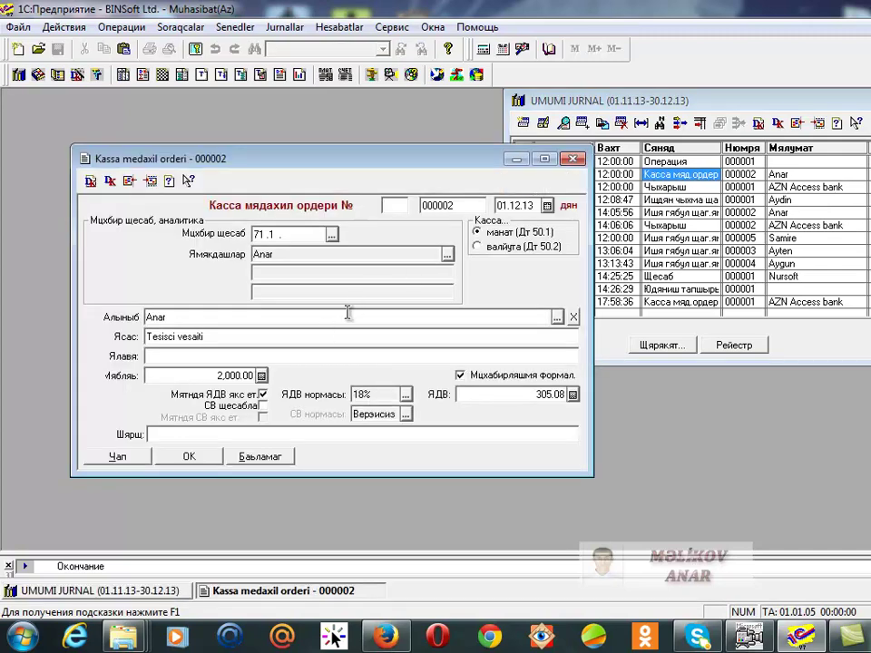
click(573, 159)
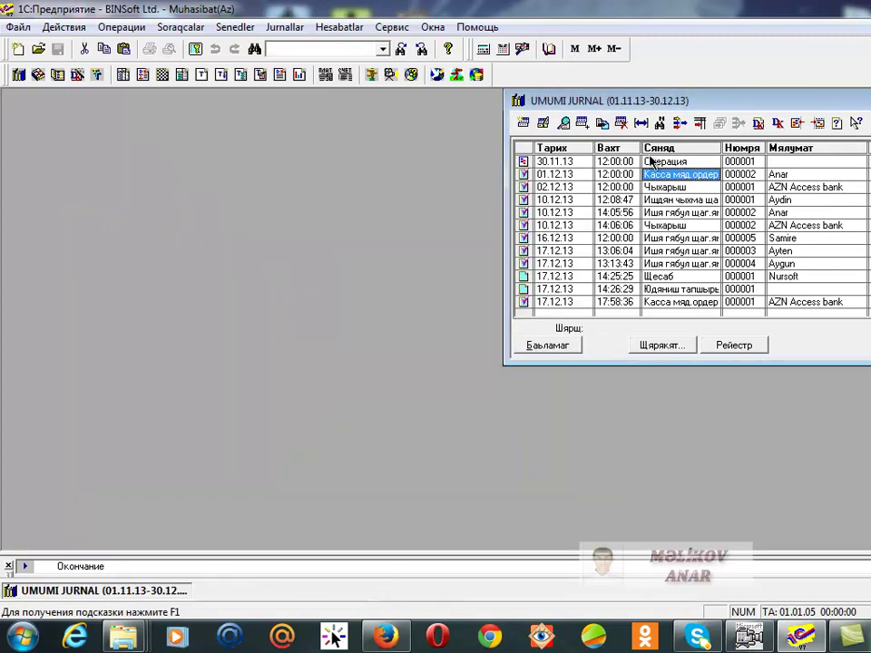
click(758, 123)
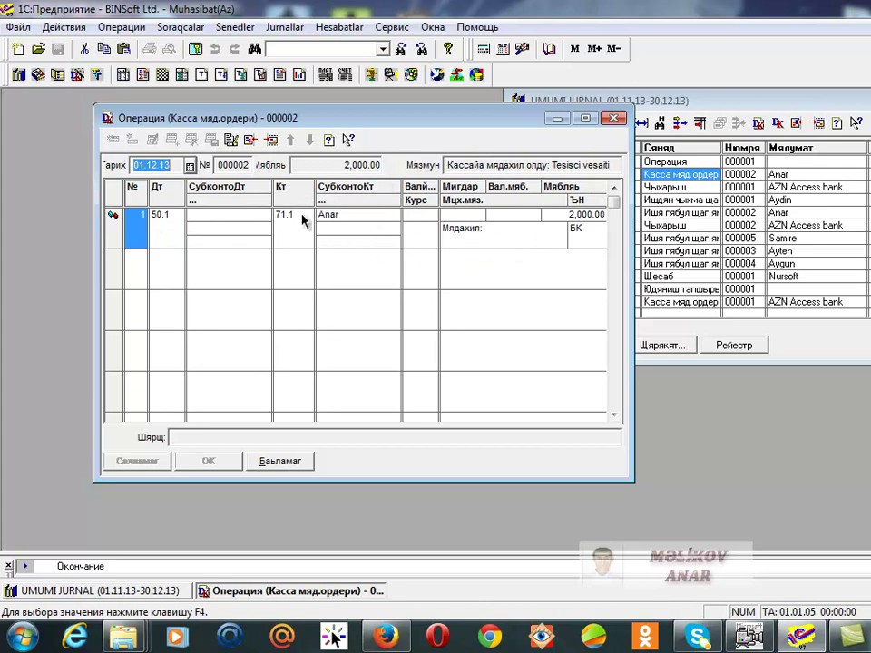
click(623, 123)
Create a new cash receipt order (Kassa medaxil orderi) dated 10.12.13.
click(235, 27)
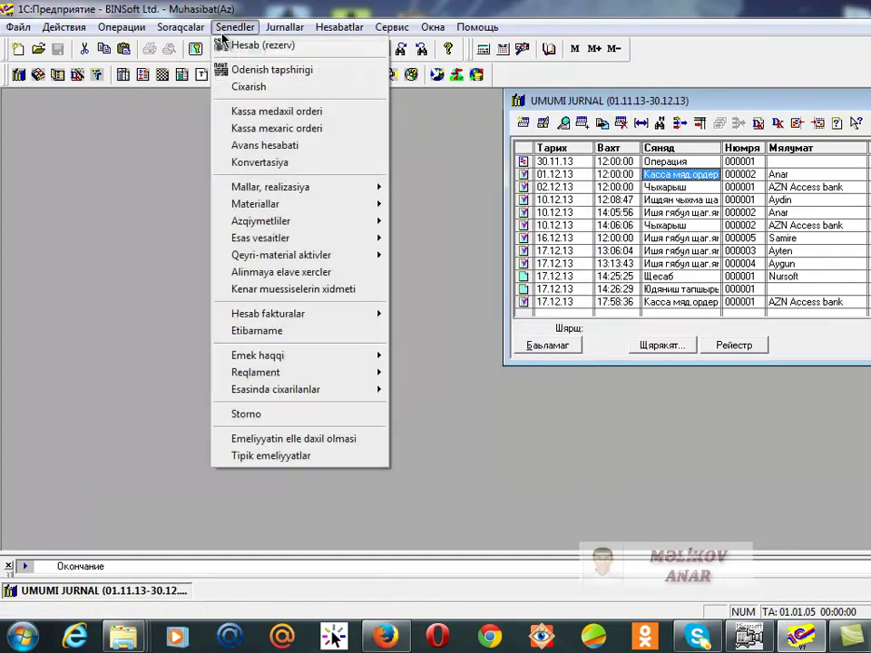
click(250, 113)
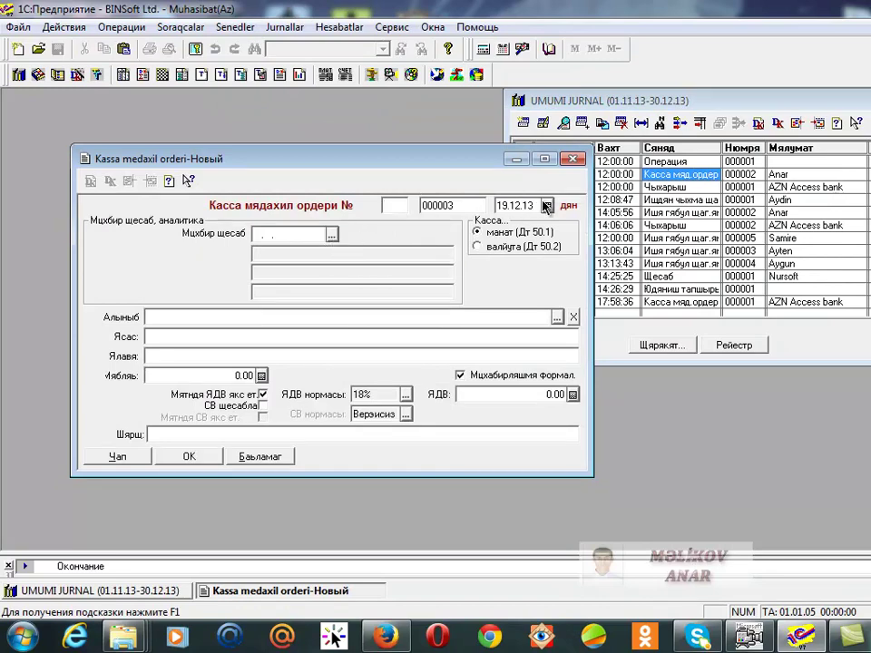
click(546, 206)
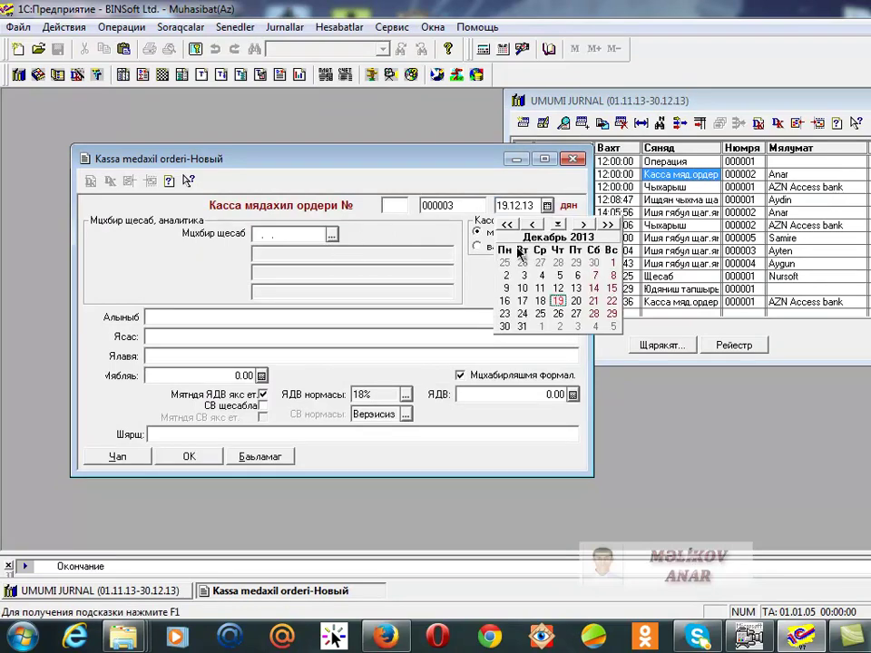
click(522, 287)
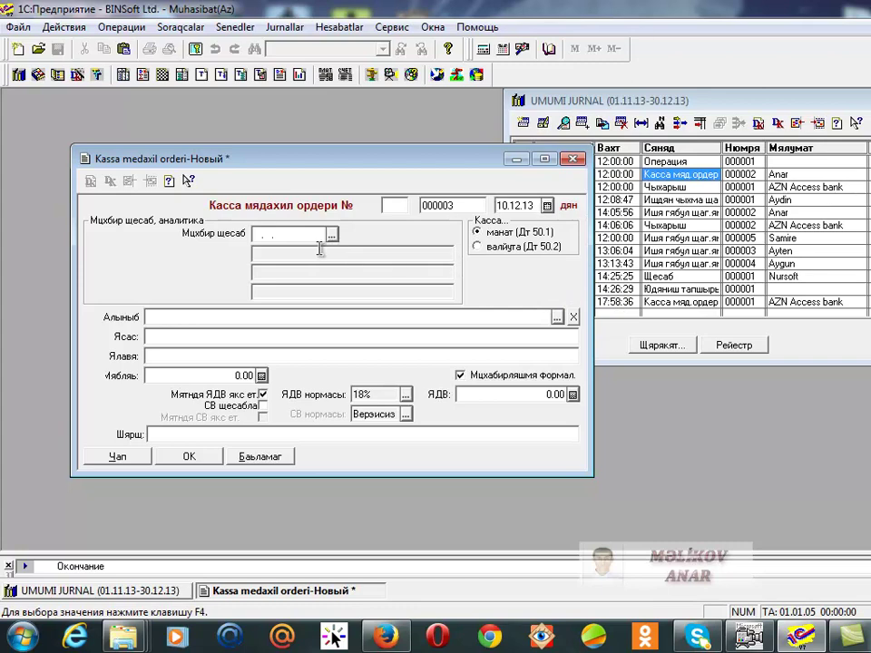
Set the corresponding account to 62.1 and choose Nursoft from the 62 Alici group with contract Ясас мцгавиля, leaving the sales variant empty.
click(272, 234)
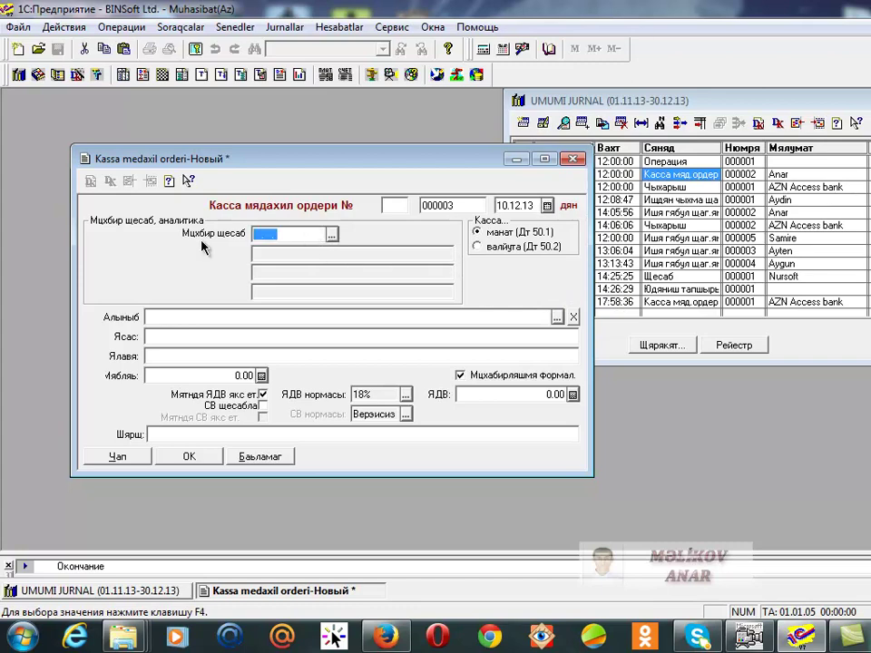
text(621)
key(Return)
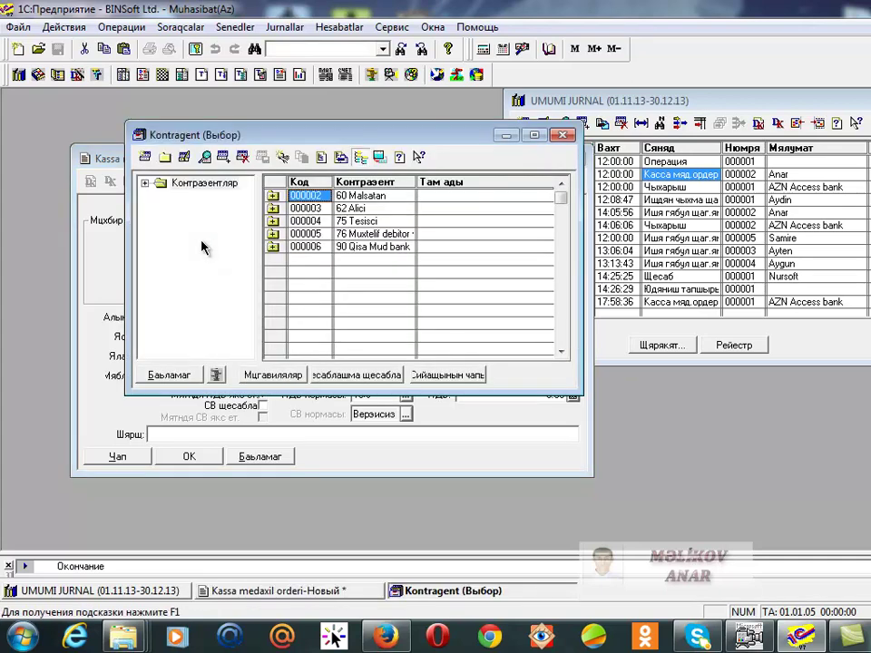
key(Down)
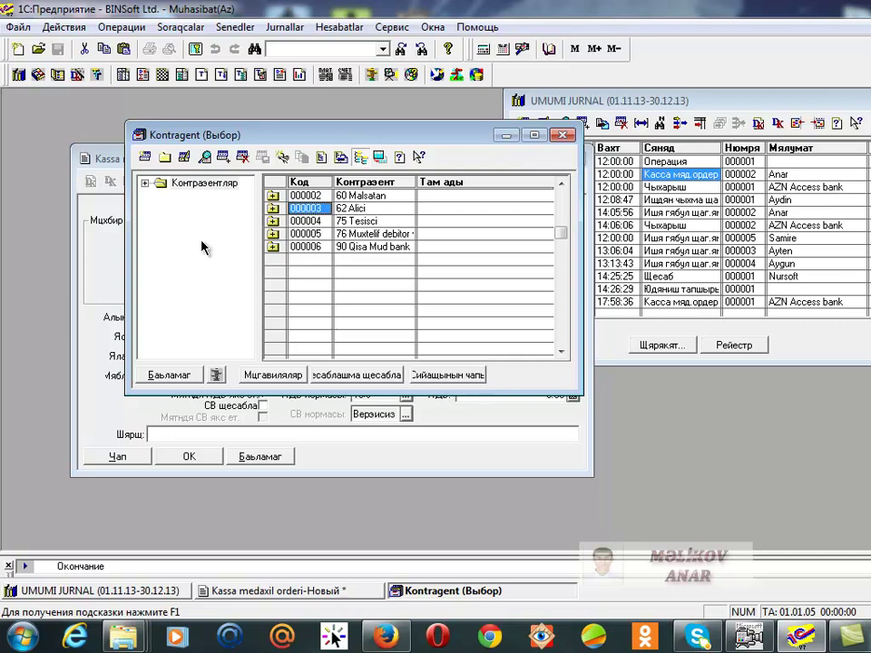
key(Return)
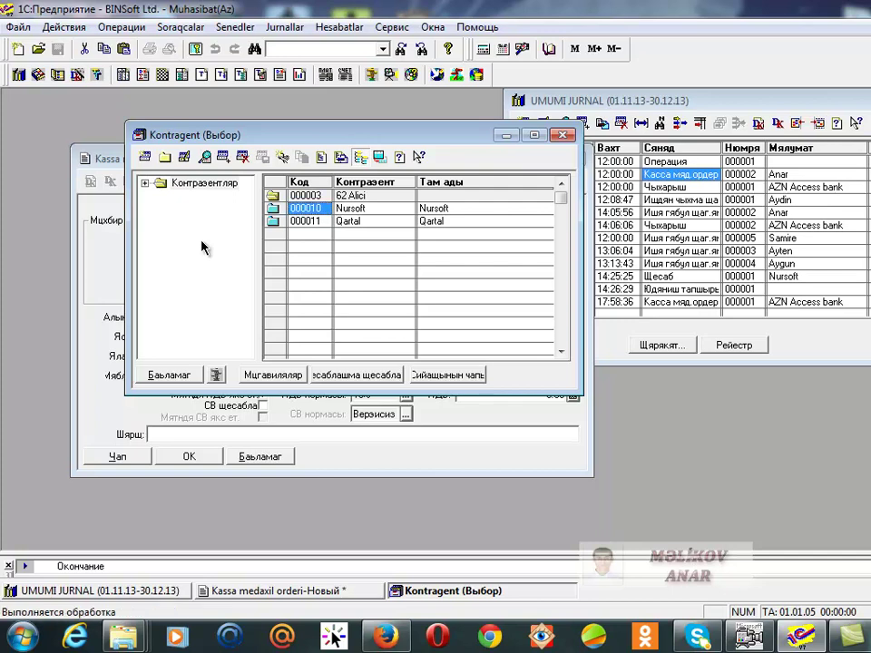
key(Return)
key(Return)
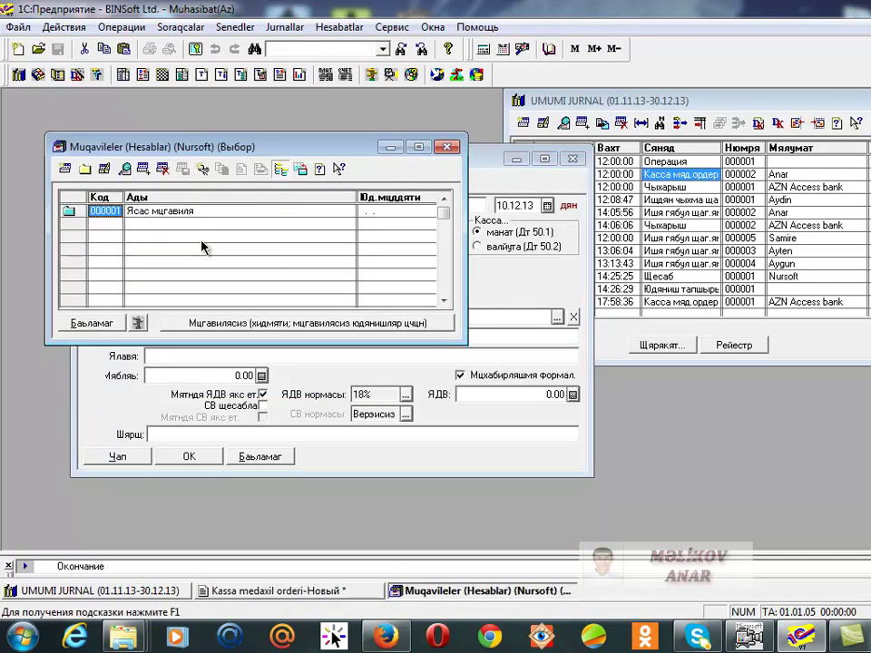
key(Return)
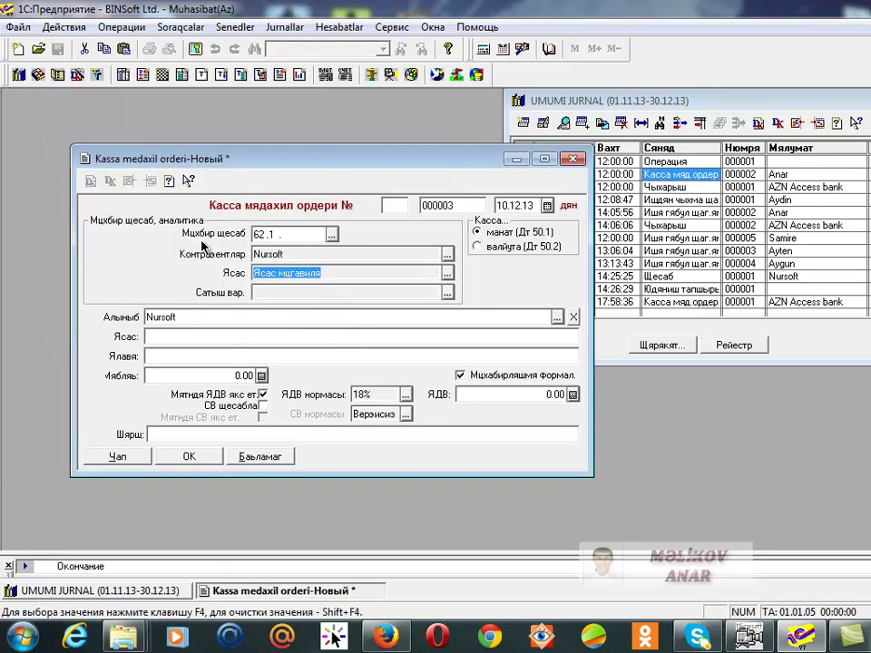
key(Return)
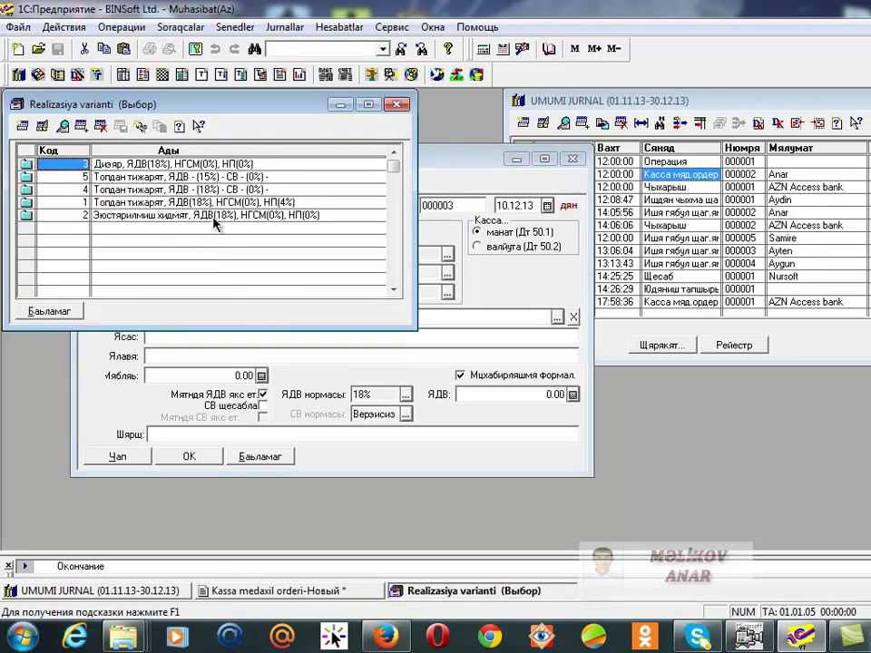
click(397, 104)
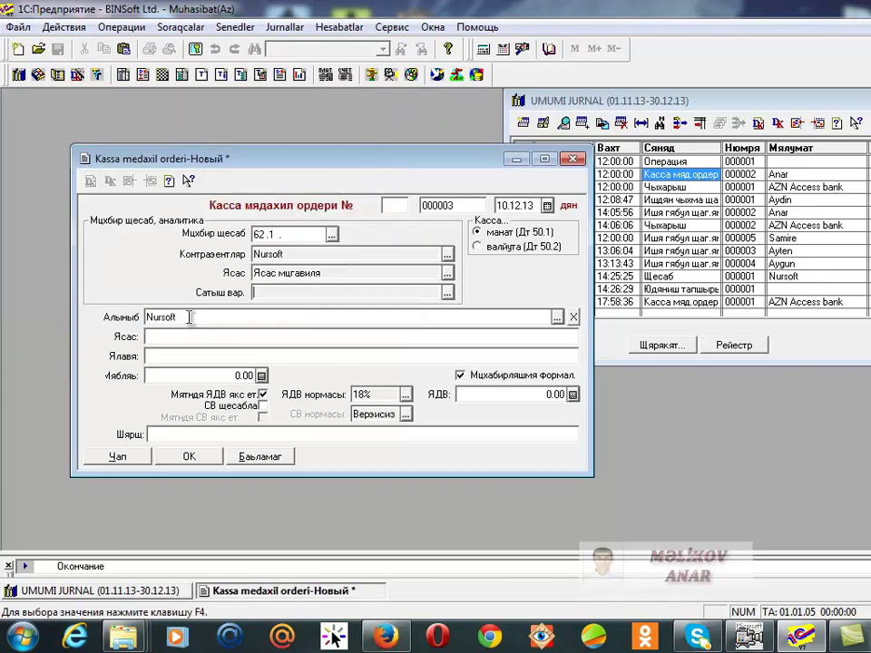
Enter "Satis pulu" as the order's basis and set the amount to 2,500.00.
click(201, 339)
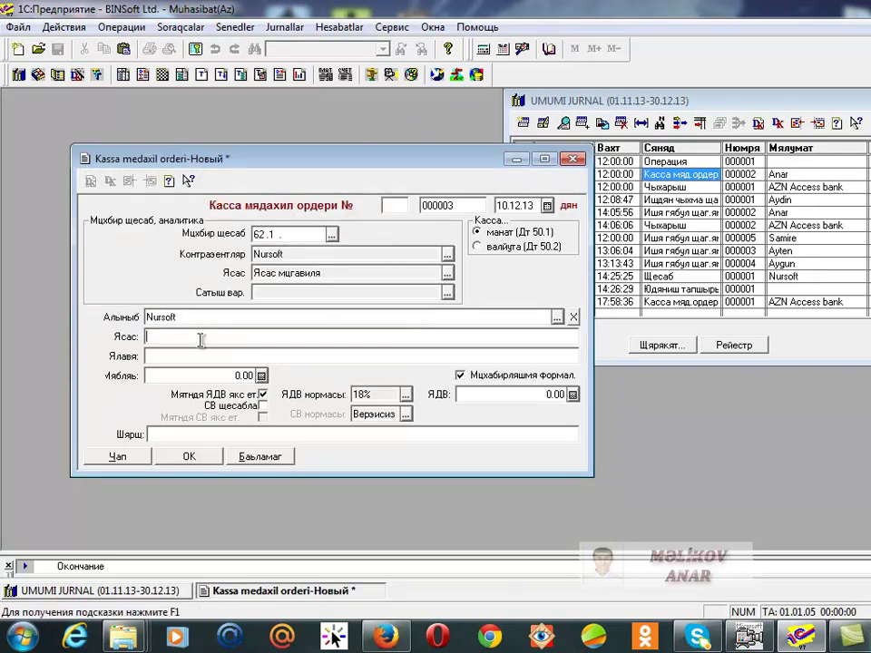
text(Satis pulu)
click(233, 375)
text(2500)
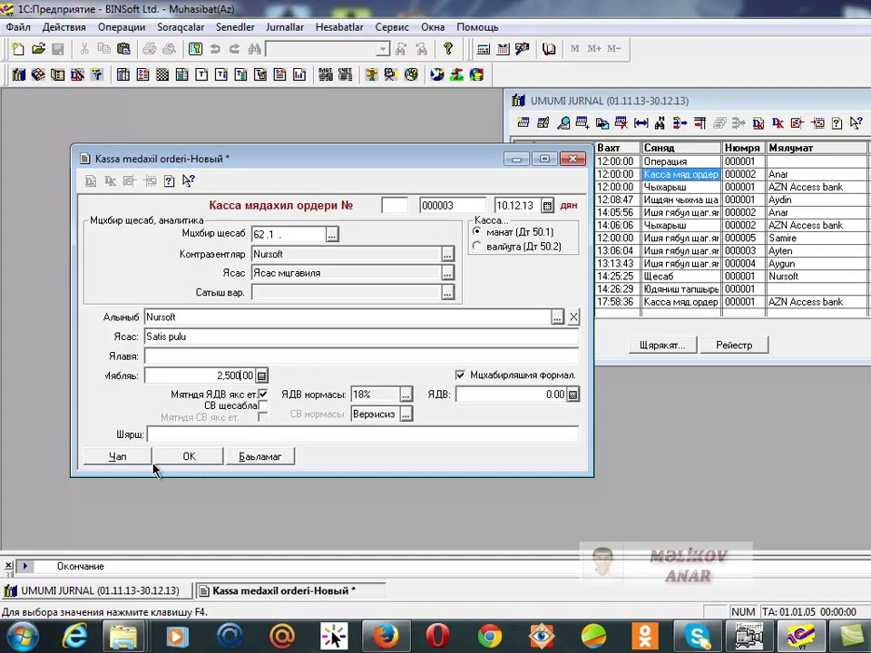
Examine the printable form of the Nursoft cash receipt order and close it.
click(118, 459)
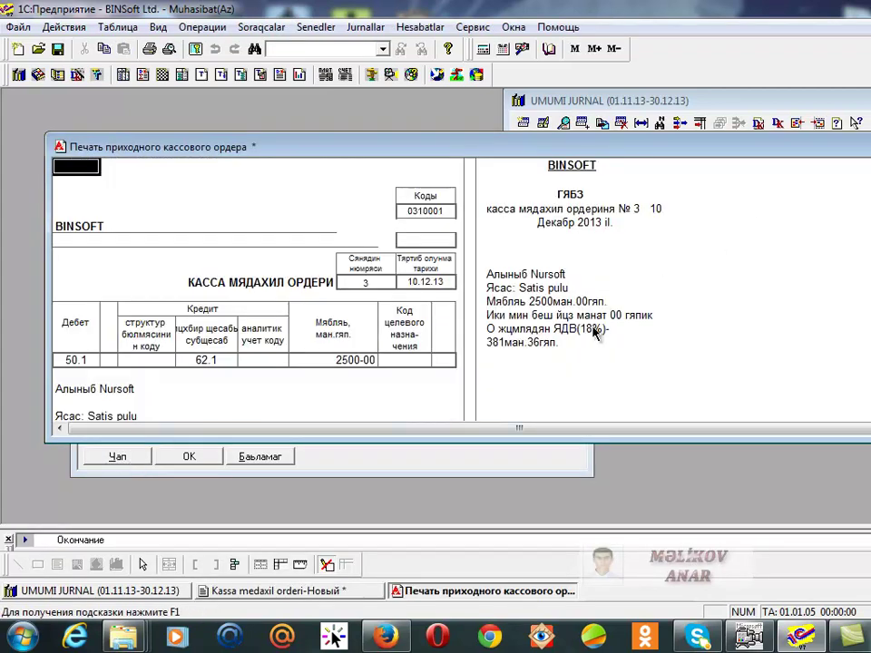
scroll(569, 233, down, 1)
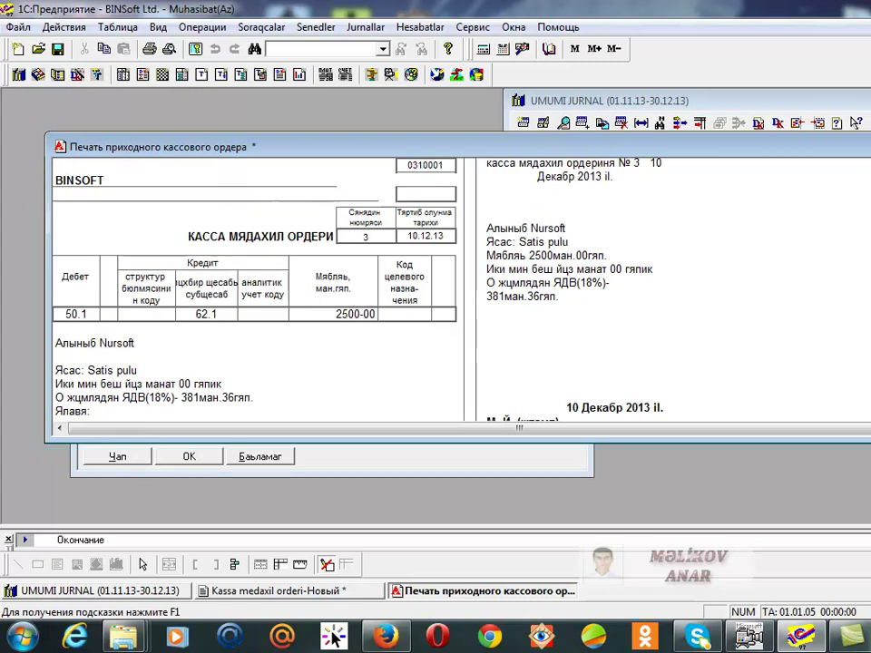
key(Escape)
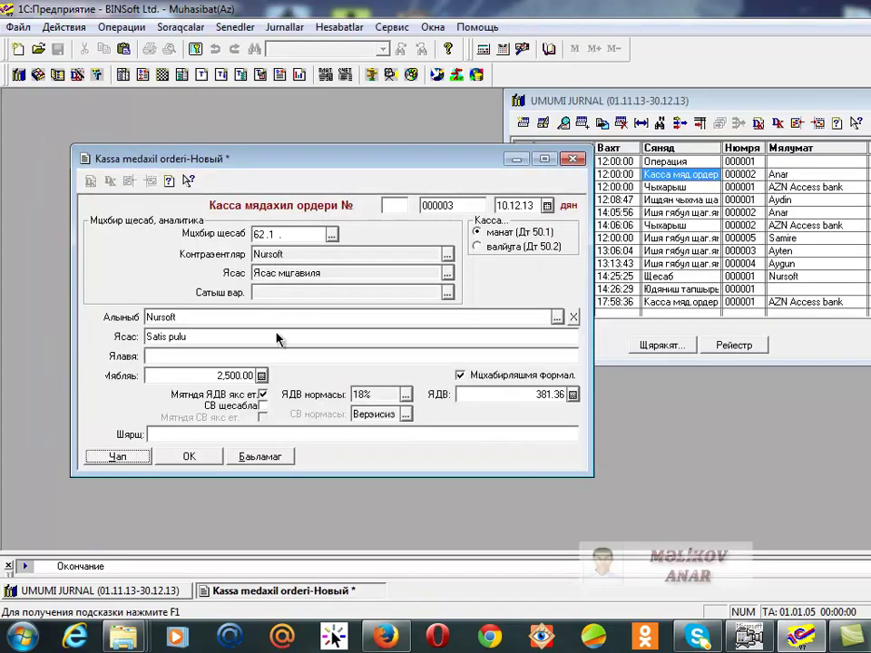
Save and post the Nursoft cash receipt order, accepting a receipt larger than the buyer's debt.
click(200, 460)
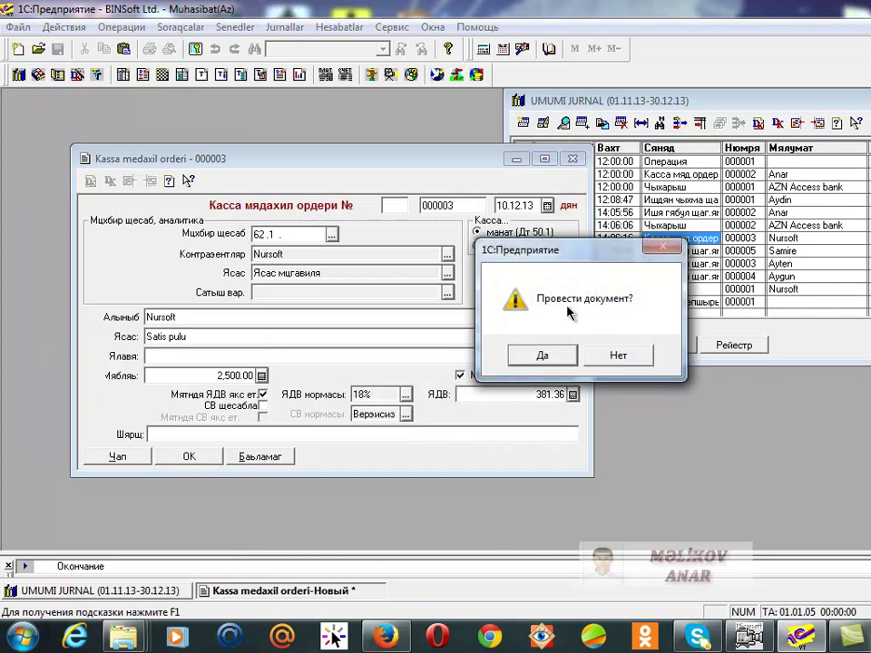
click(544, 354)
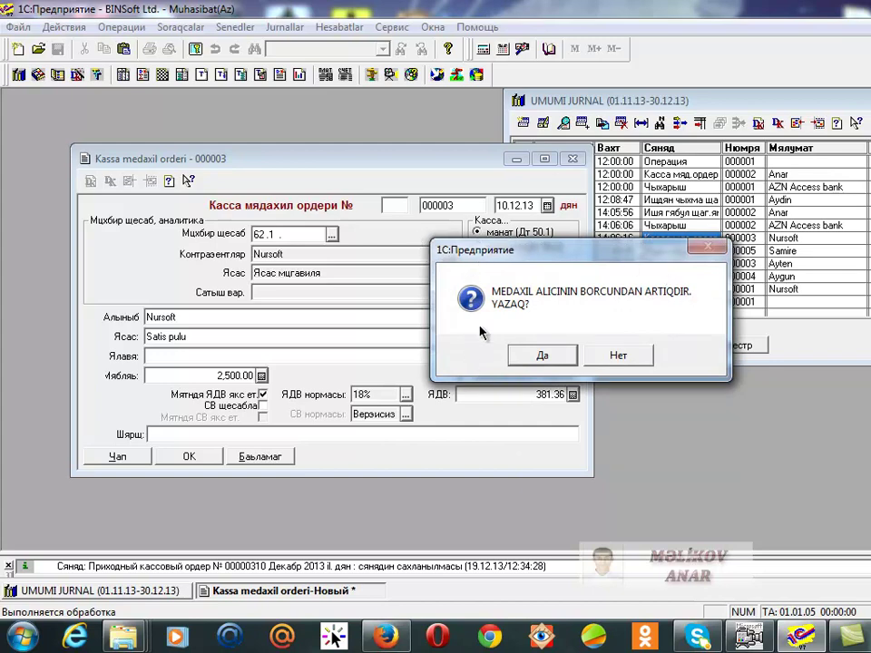
click(536, 356)
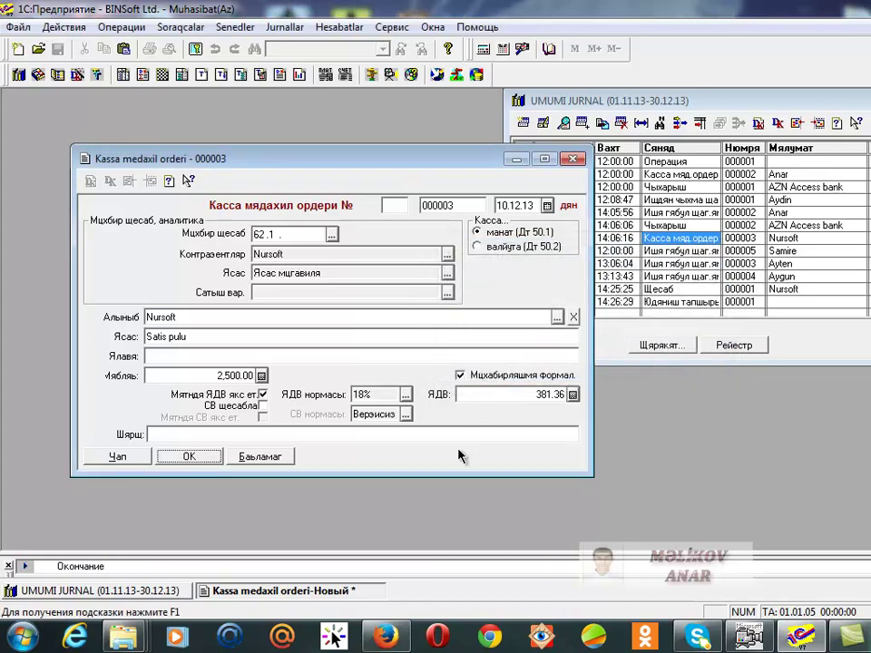